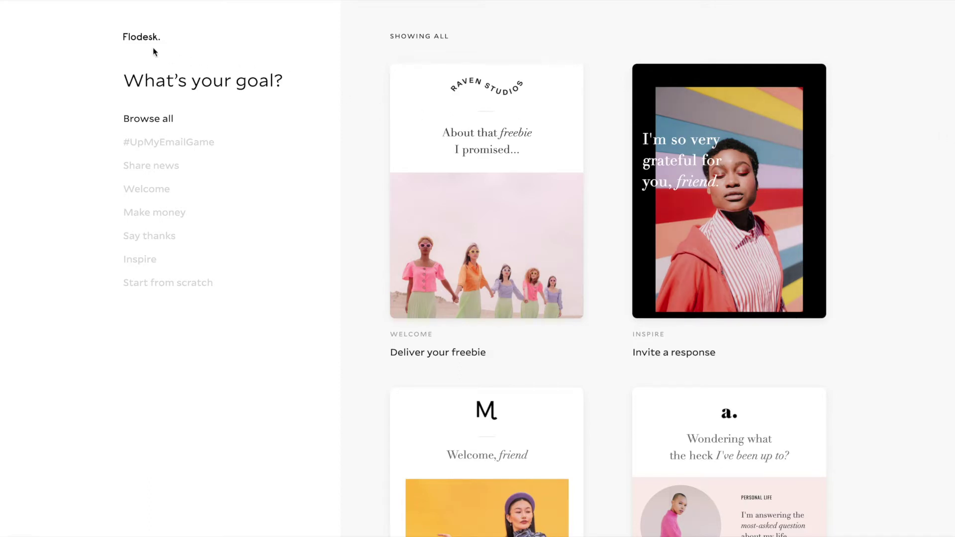
Go from the dashboard to the Forms list and start creating a new form
left_click(149, 39)
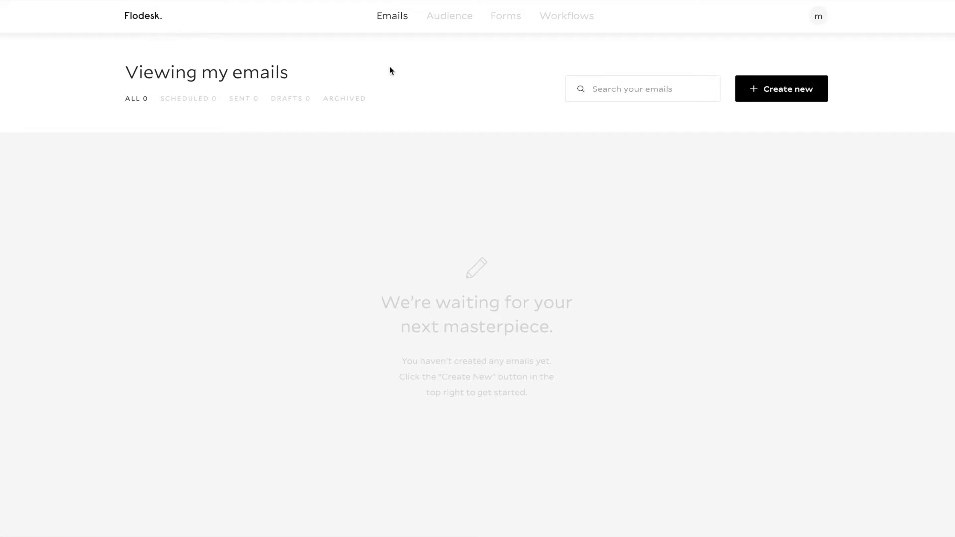
left_click(507, 17)
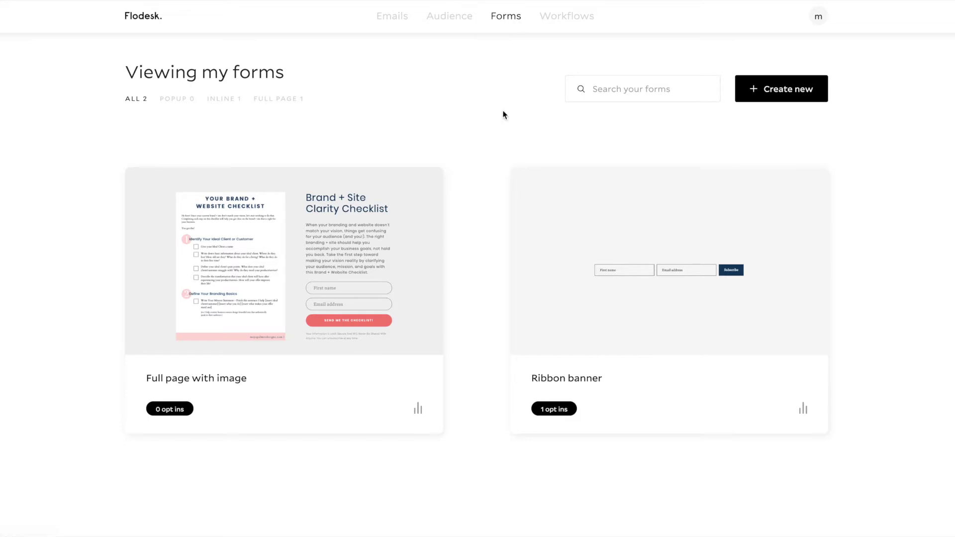
left_click(793, 94)
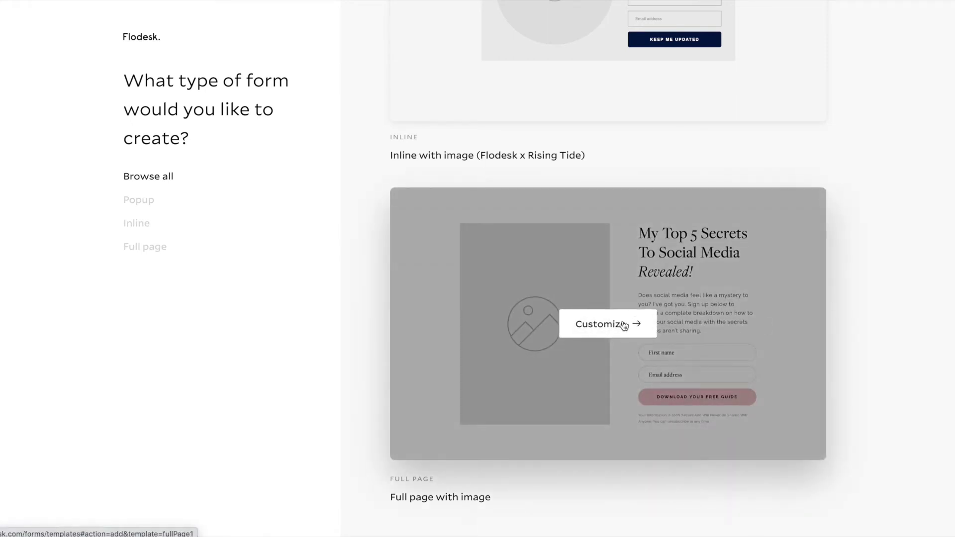
Customize the 'Full page with image' form template
left_click(622, 324)
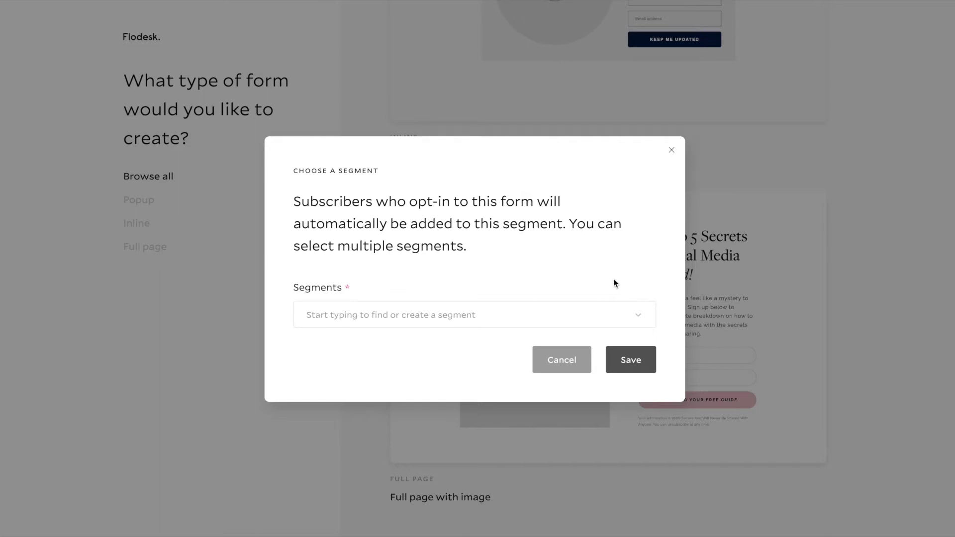
Create and save the segment 'Brand + Site Clarity Checklist', replacing 'and' with '+'
left_click(480, 317)
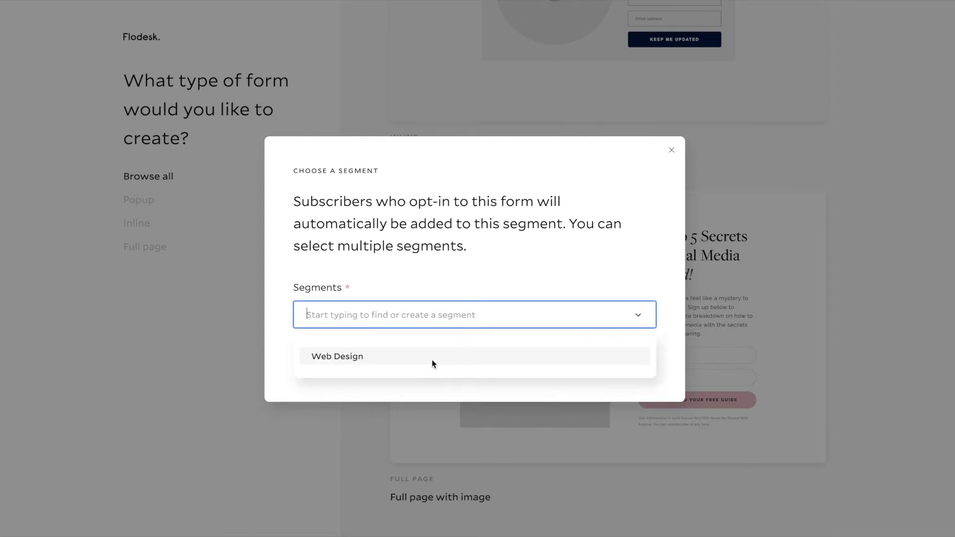
type("B")
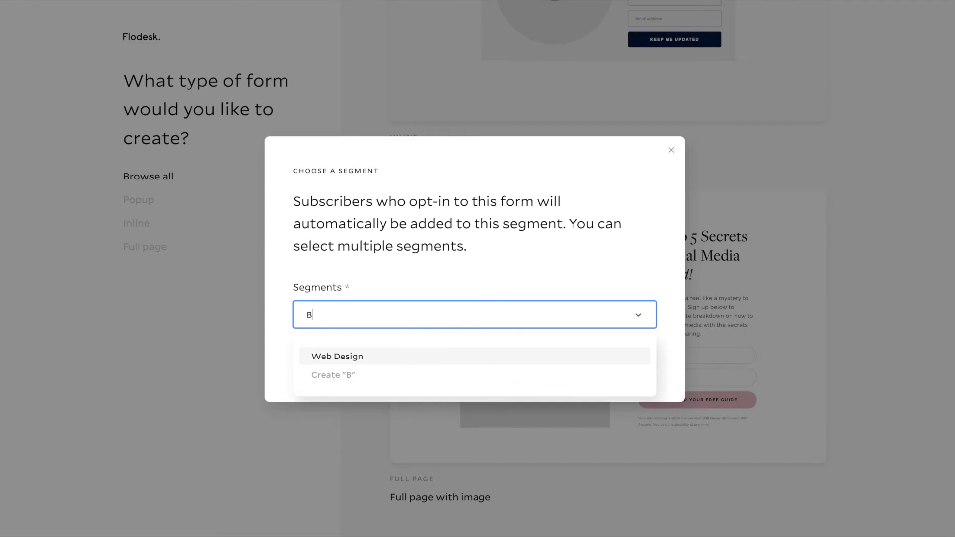
type("rand")
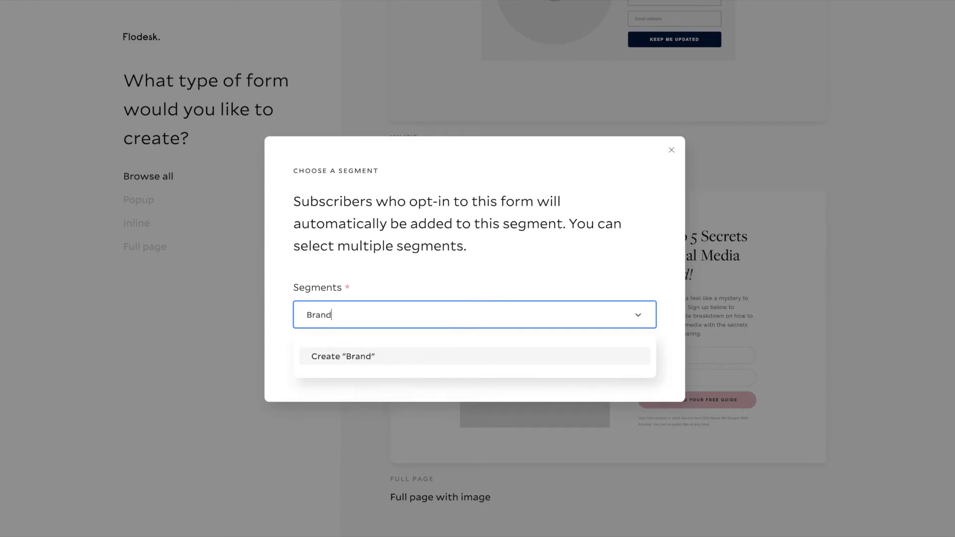
type(" and Site Clarit")
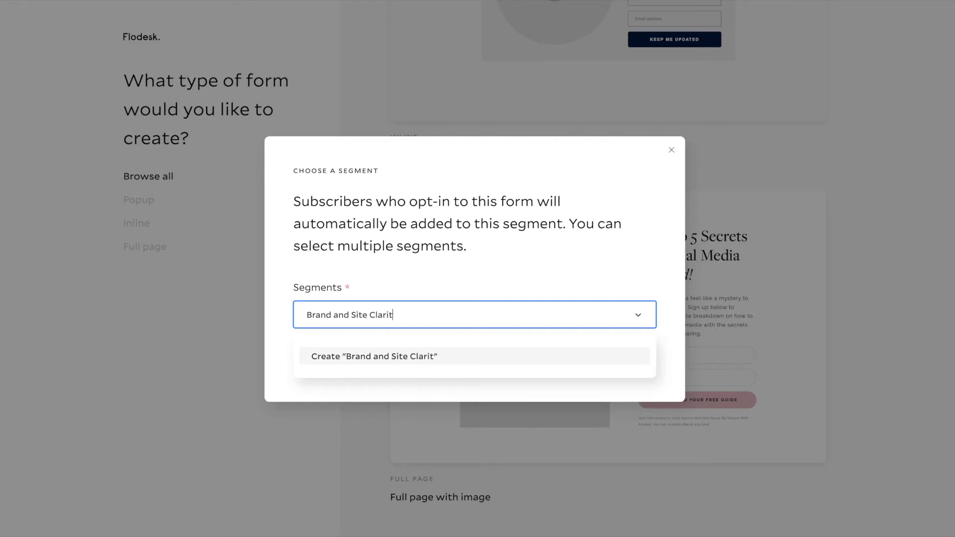
type("y Checklist")
left_click(351, 315)
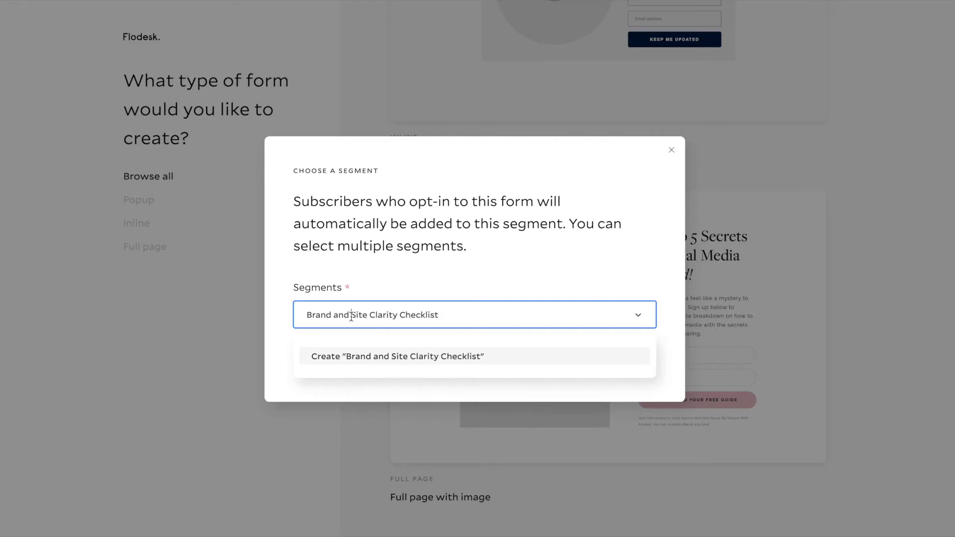
key("BackSpace")
key("BackSpace")
key("BackSpace")
key("BackSpace")
type("+")
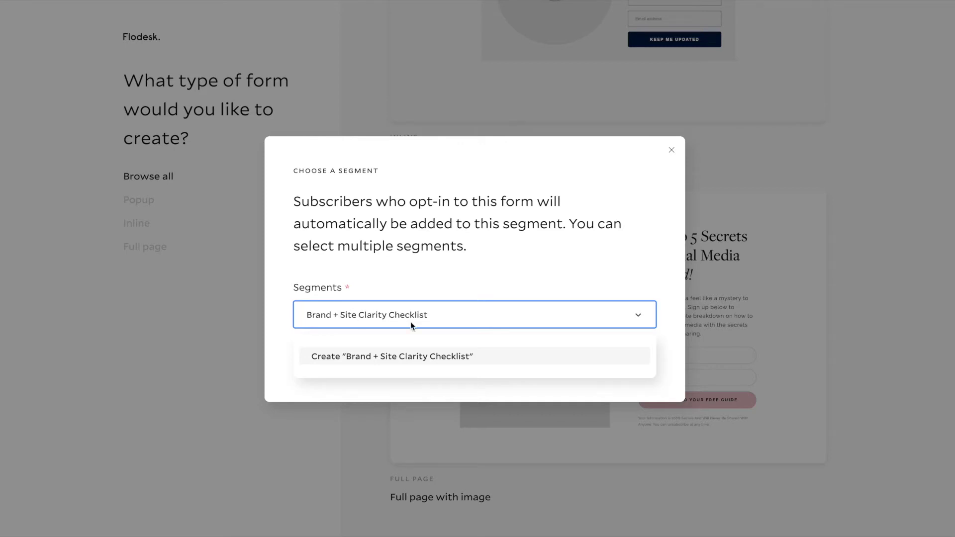
left_click(448, 358)
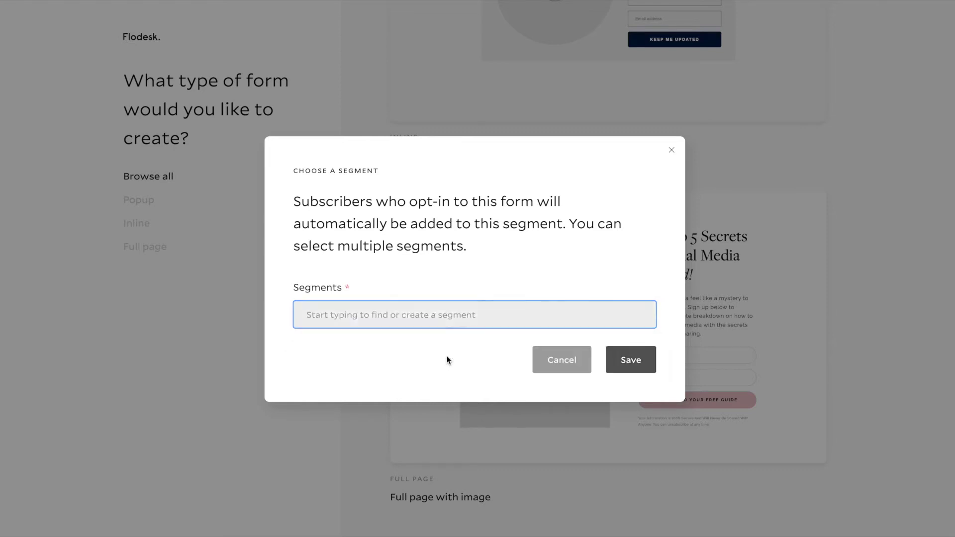
left_click(631, 360)
Change the headline to 'Brand + Site Clarity Checklist' and paste in the new description paragraph
triple_click(429, 124)
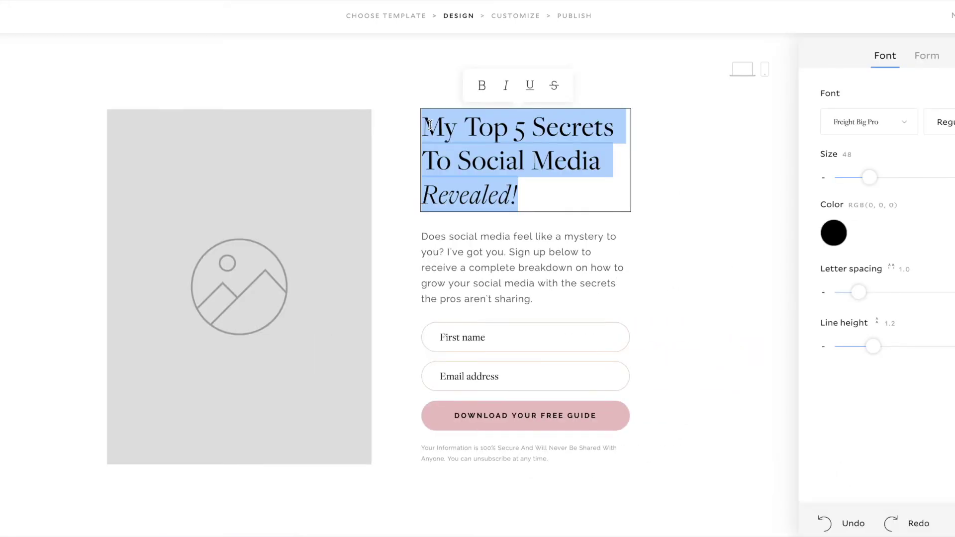
type("Brand +")
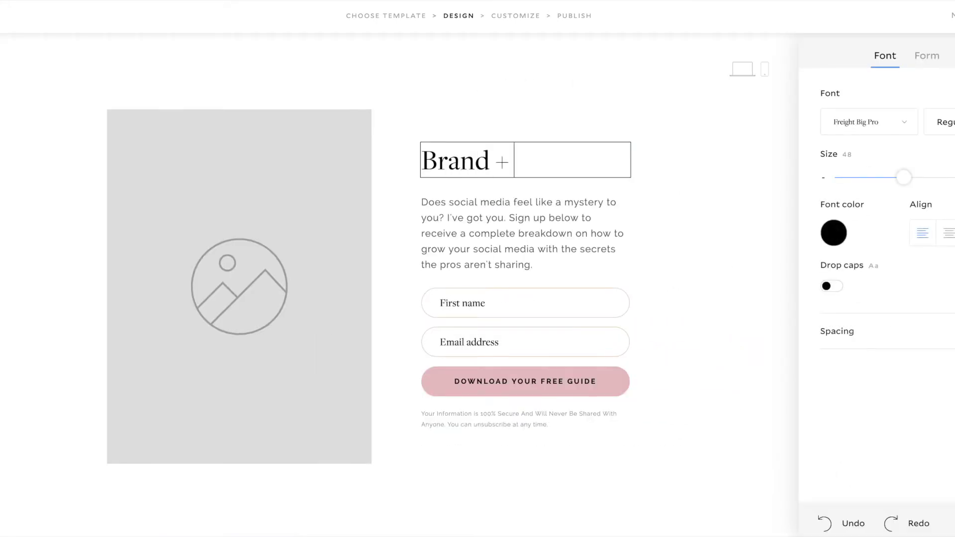
type(" Site Clarity Checklist")
triple_click(523, 234)
type("When your branding and website doesn't match your vision, things get confusing for your audience (and you!). The right branding + site should help you accomplish your business goals, not hold you back. Take the first step toward making your vision reality by clarifying your audience, mission, and goals with this Brand + Website Checklist.")
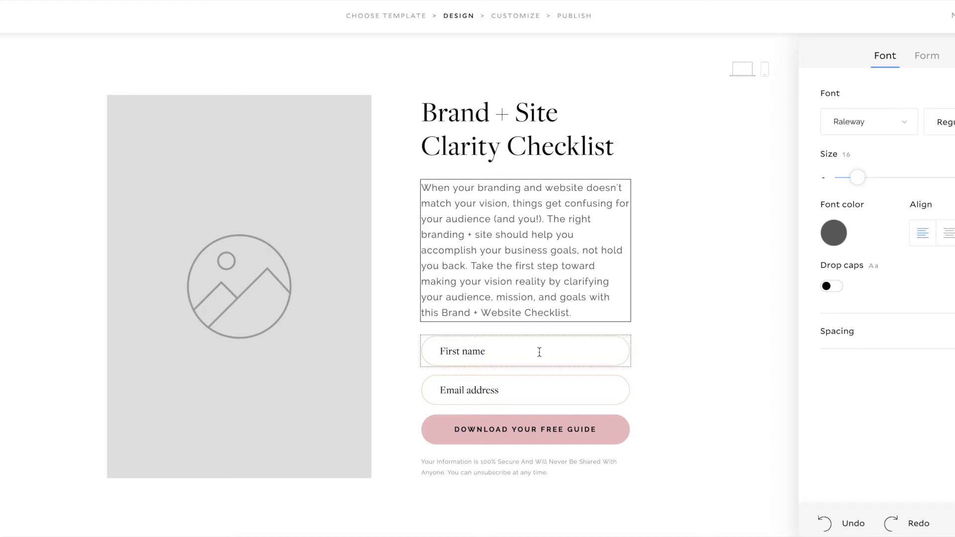
left_click(486, 358)
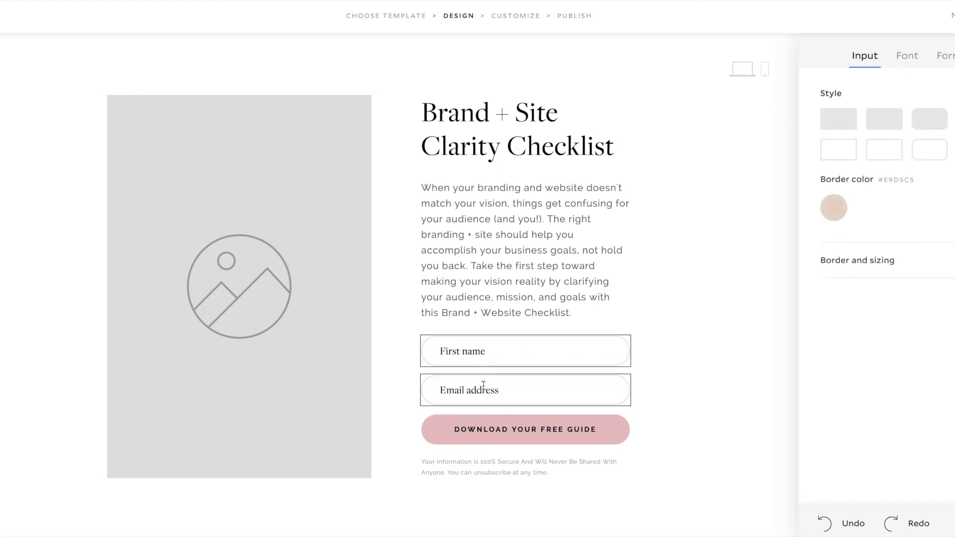
Relabel the download button 'SEND ME THE CHECKLIST!'
left_click(487, 432)
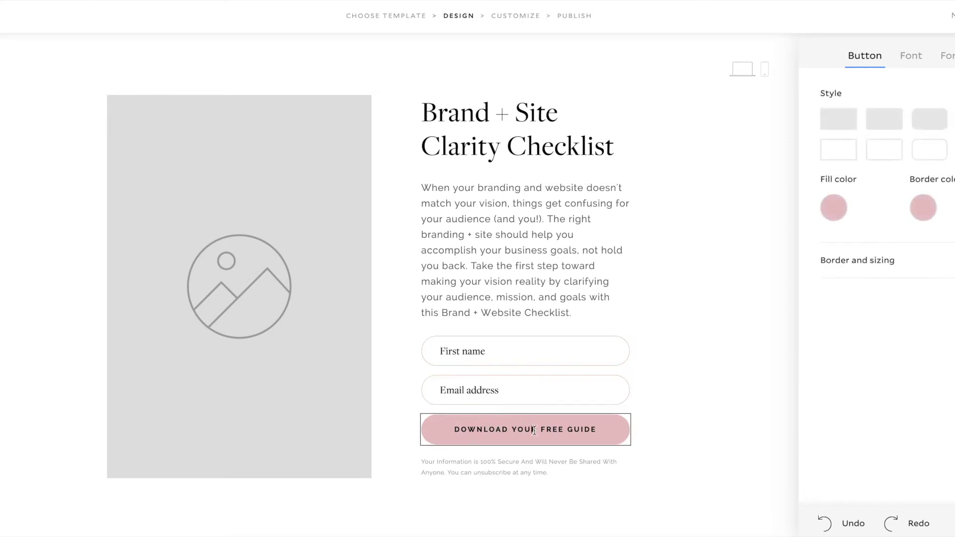
left_click_drag(597, 430, 453, 428)
type("SEND ME THE CHEC")
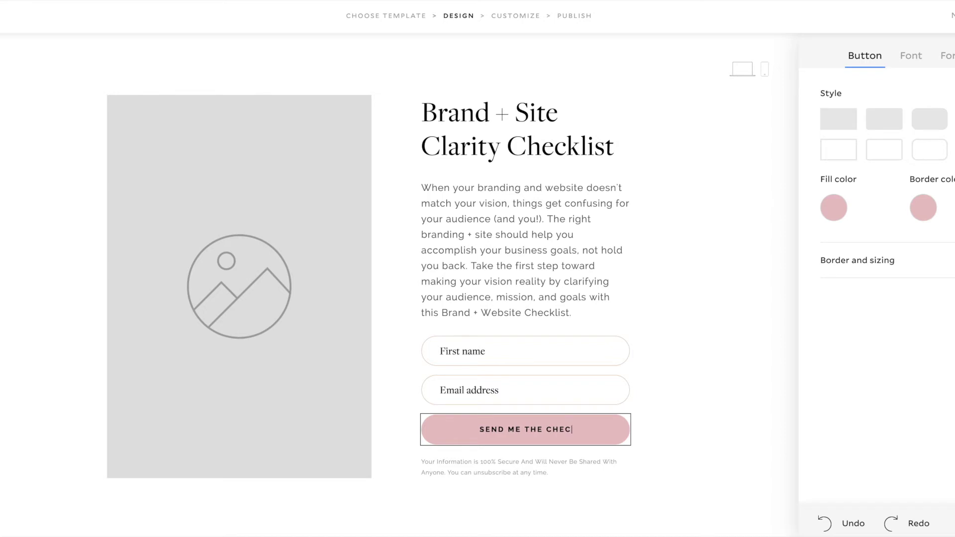
type("KLIST")
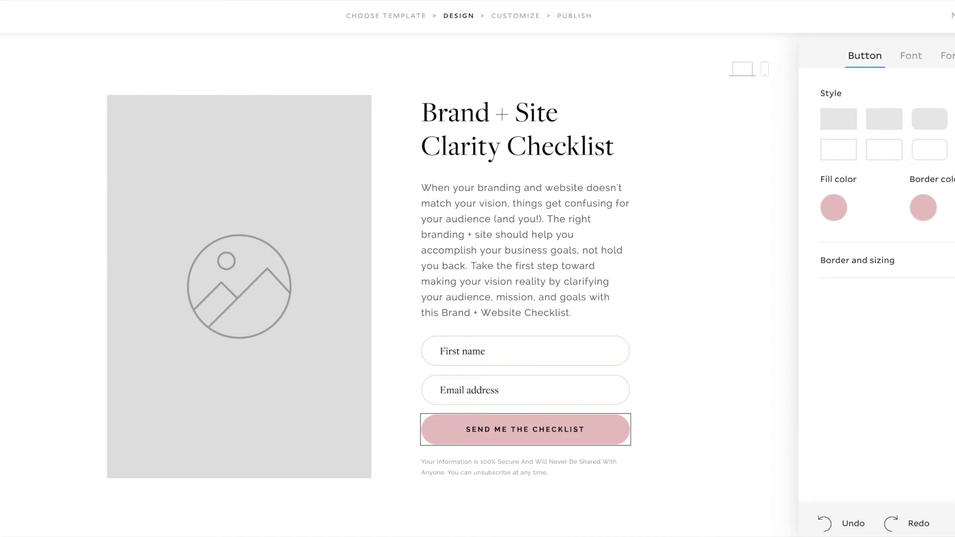
type("!")
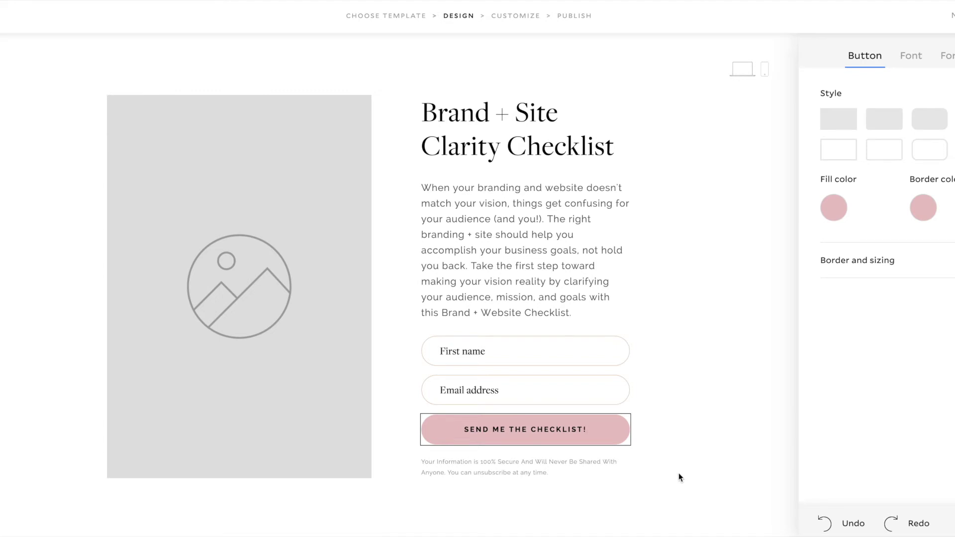
Fill the button with coral red #F88379 instead of pale pink
left_click(839, 217)
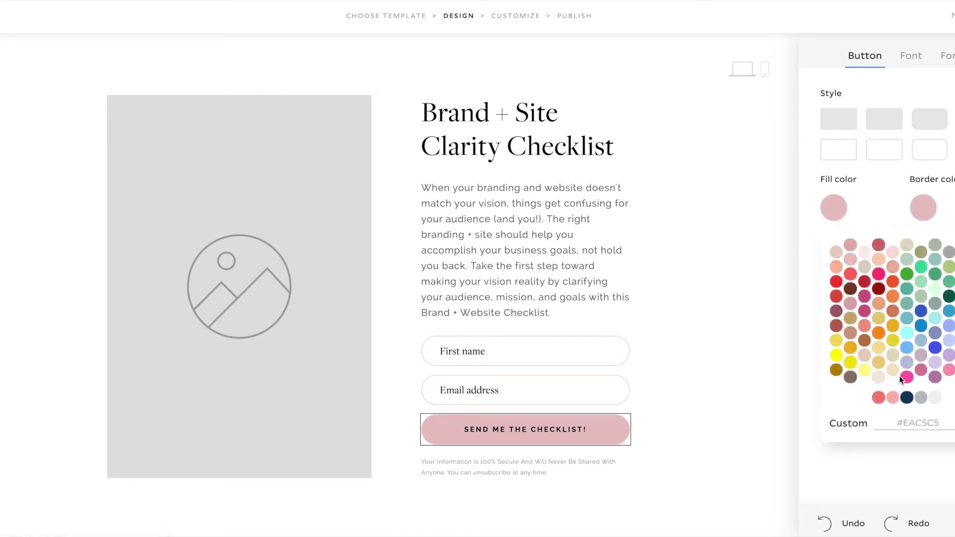
left_click(887, 396)
left_click(834, 208)
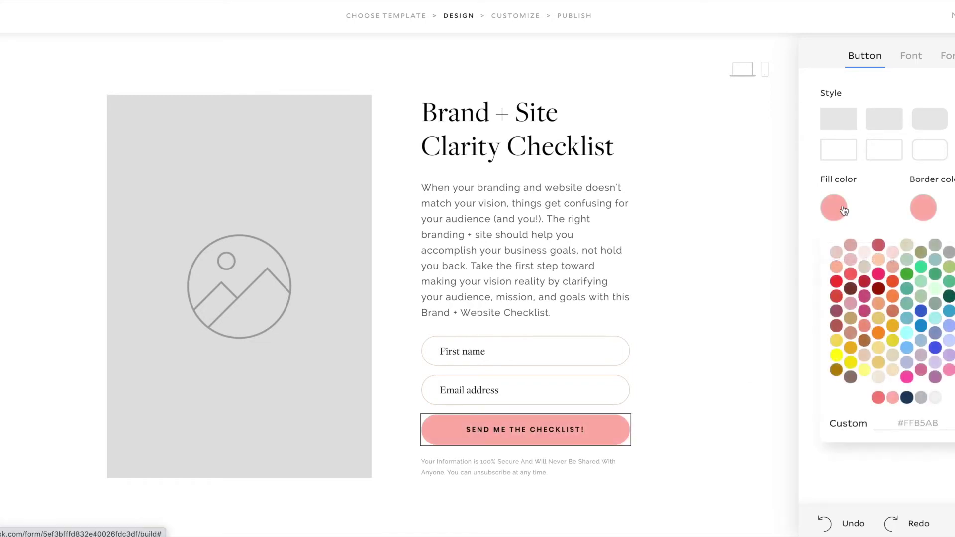
left_click(879, 397)
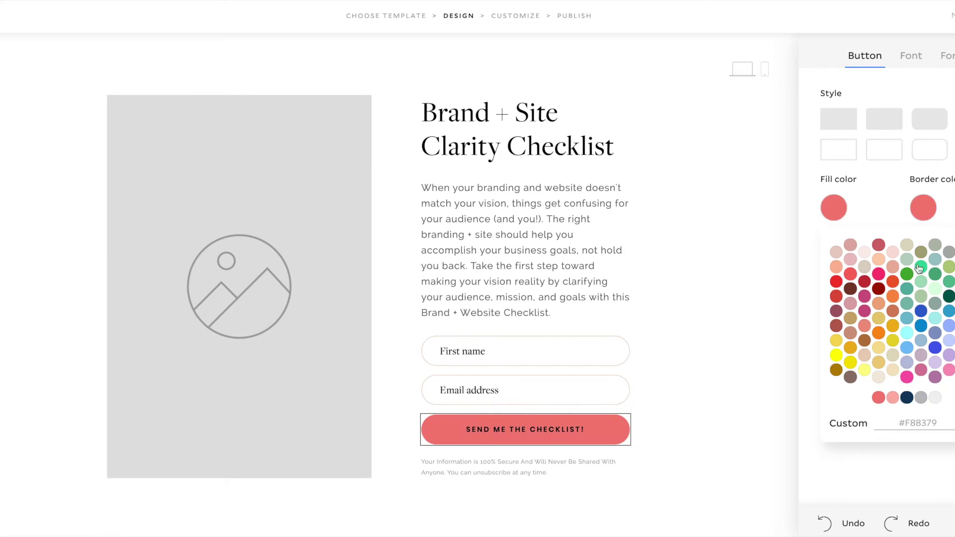
left_click(894, 195)
left_click(911, 55)
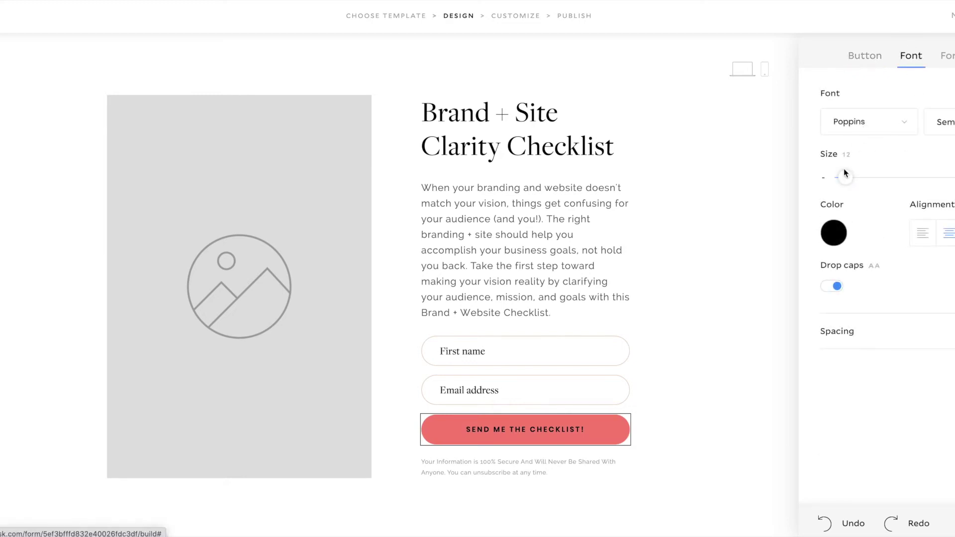
left_click(841, 234)
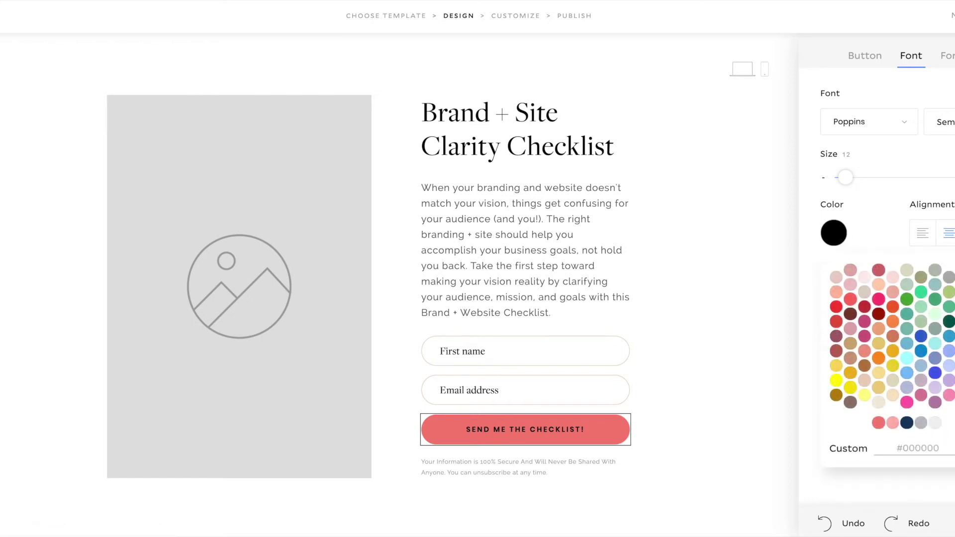
Set the headline in Poppins, shrink it from 48 to 39, and color it navy #0F3A61
left_click(597, 149)
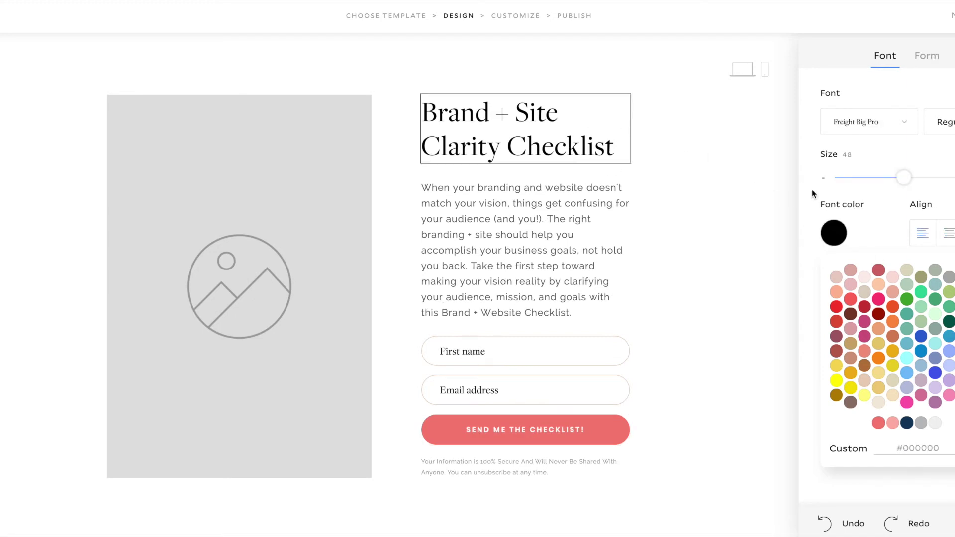
left_click(856, 124)
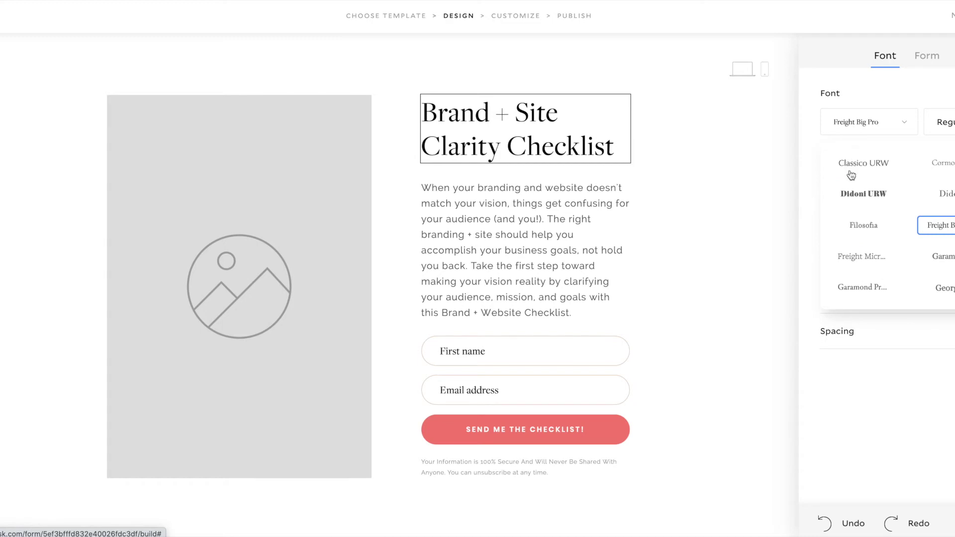
scroll(865, 219, "down", 3)
scroll(871, 252, "up", 5)
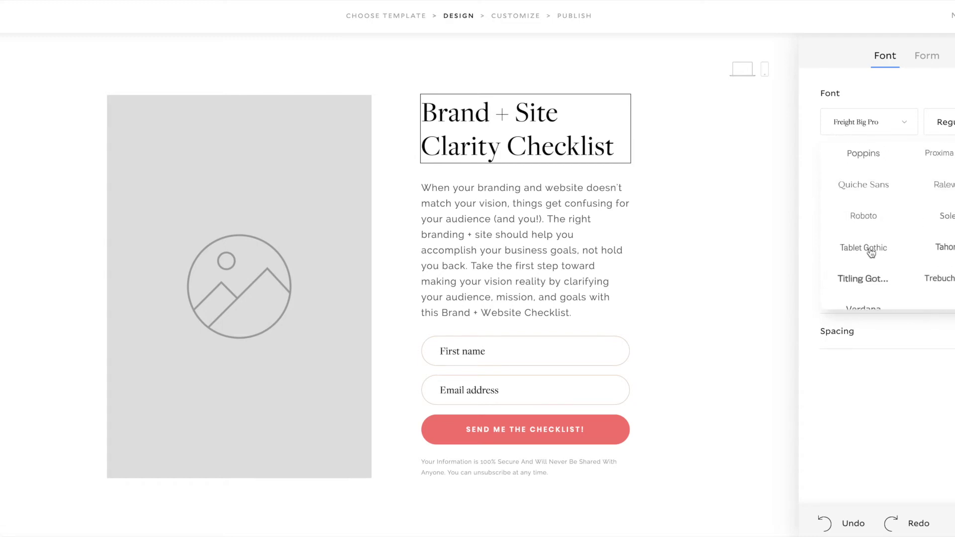
left_click(865, 228)
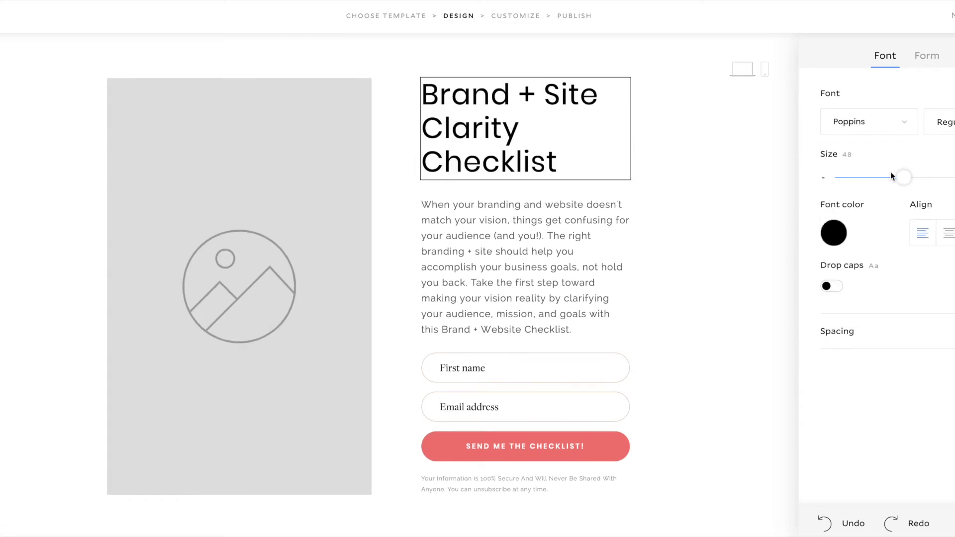
left_click_drag(903, 177, 890, 178)
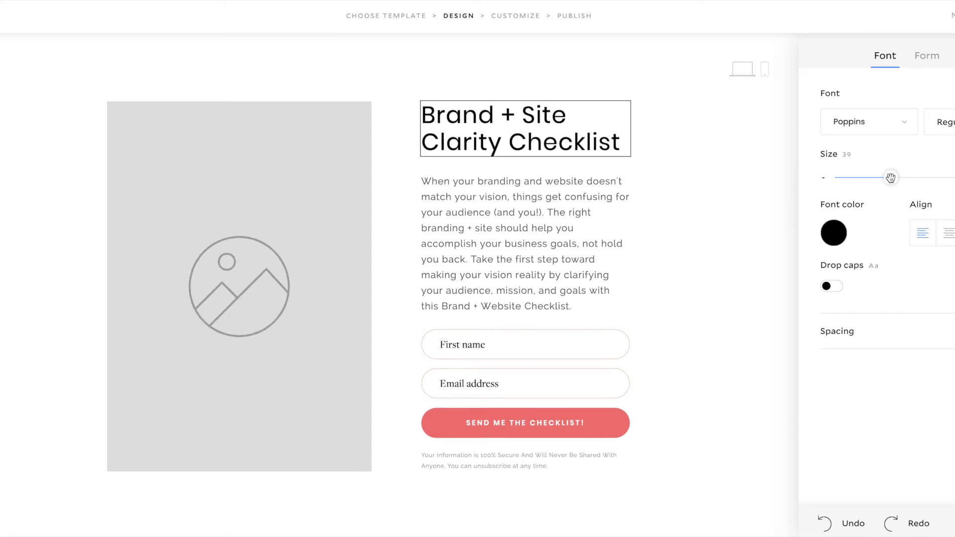
left_click(834, 233)
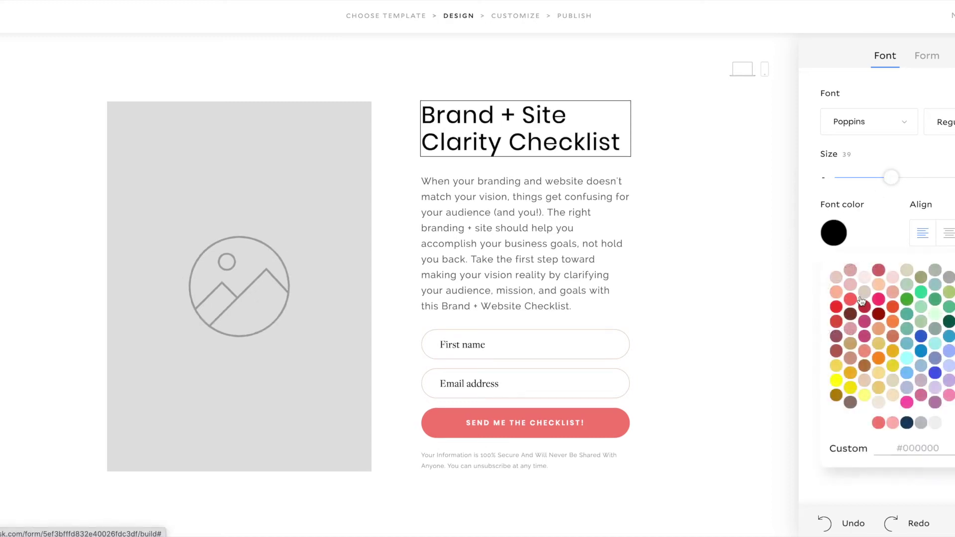
left_click(907, 424)
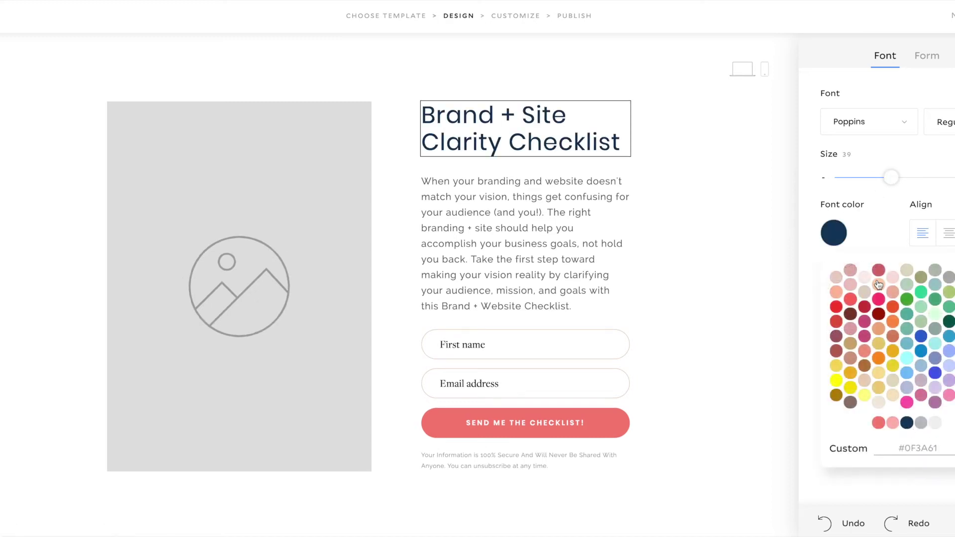
left_click(850, 213)
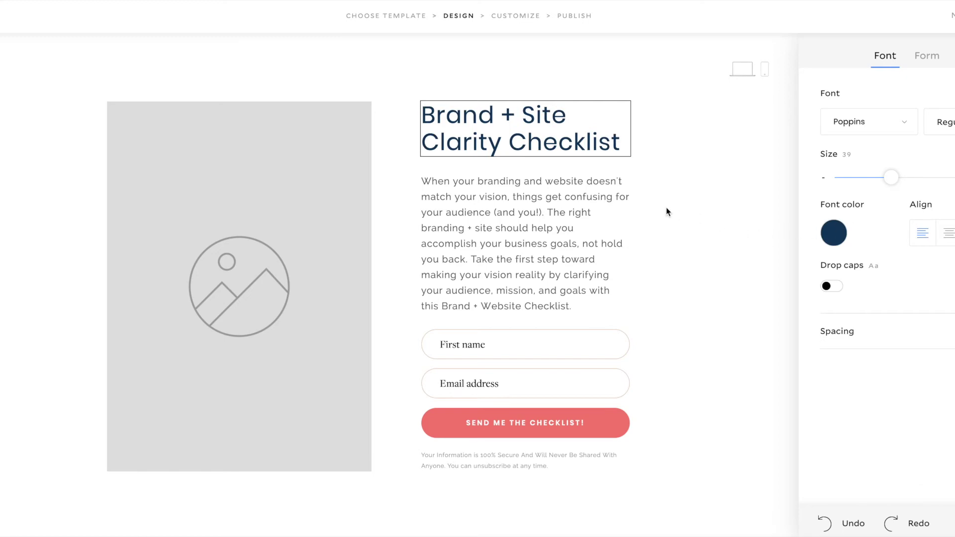
Set the description paragraph in Poppins at size 15
left_click(617, 214)
left_click(869, 121)
left_click(865, 195)
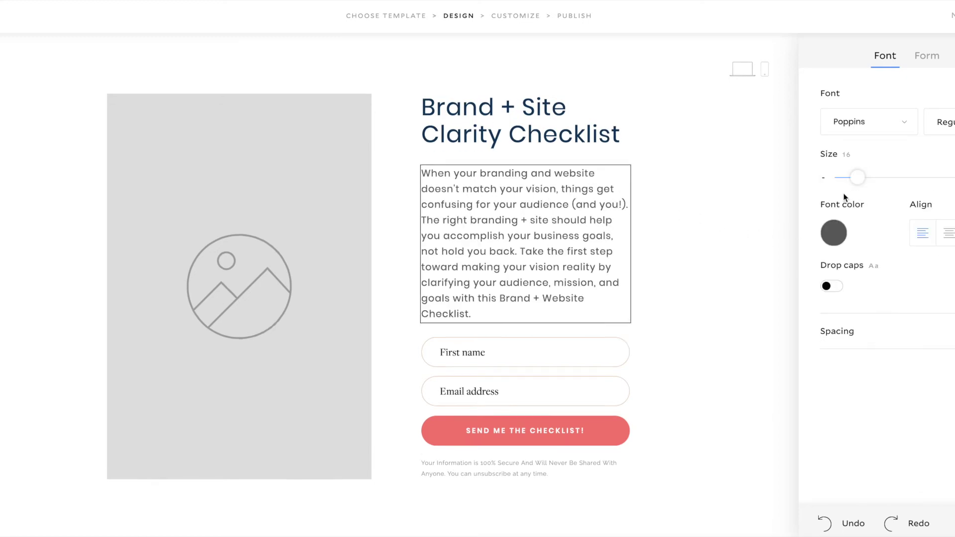
left_click_drag(857, 177, 857, 178)
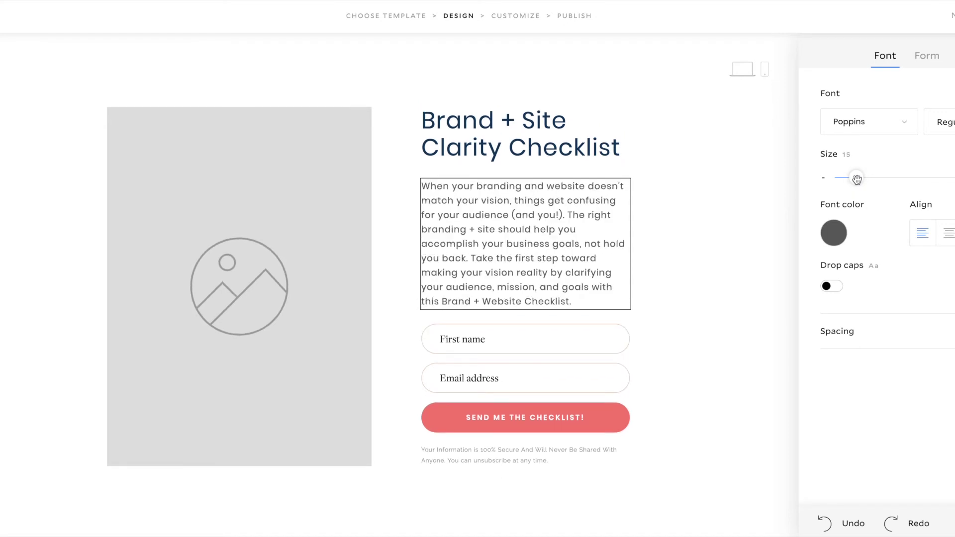
left_click(498, 325)
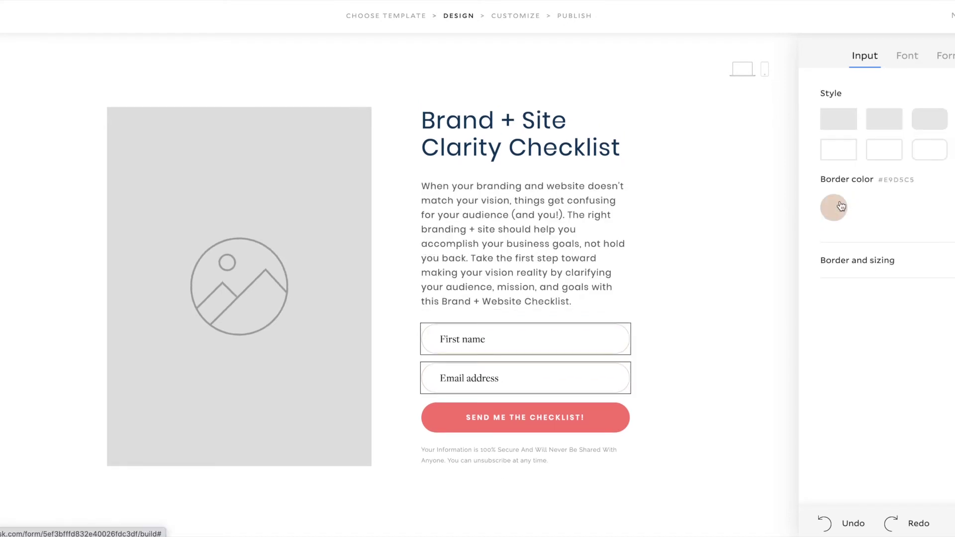
Style the name and email fields in grey Georgia and swap in the checklist preview image
left_click(901, 57)
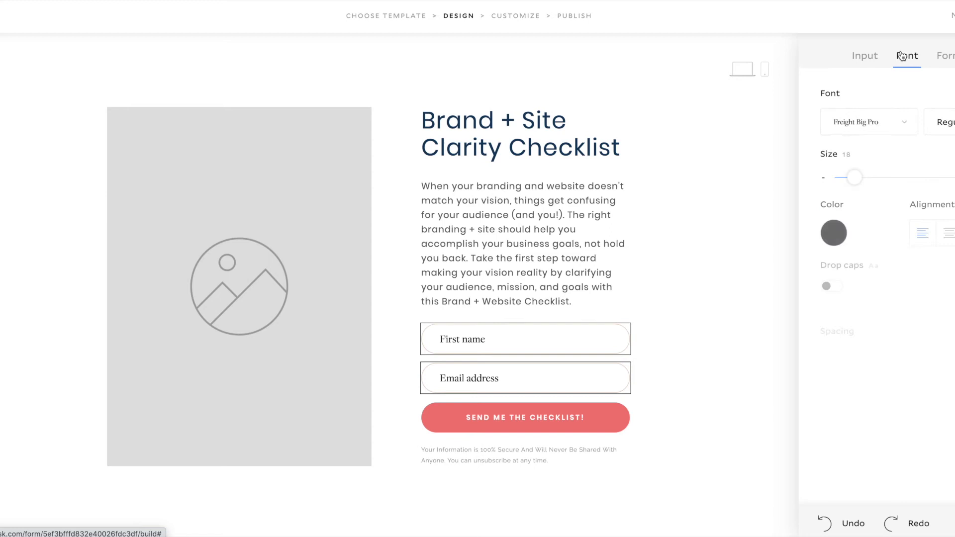
left_click(868, 123)
left_click(945, 288)
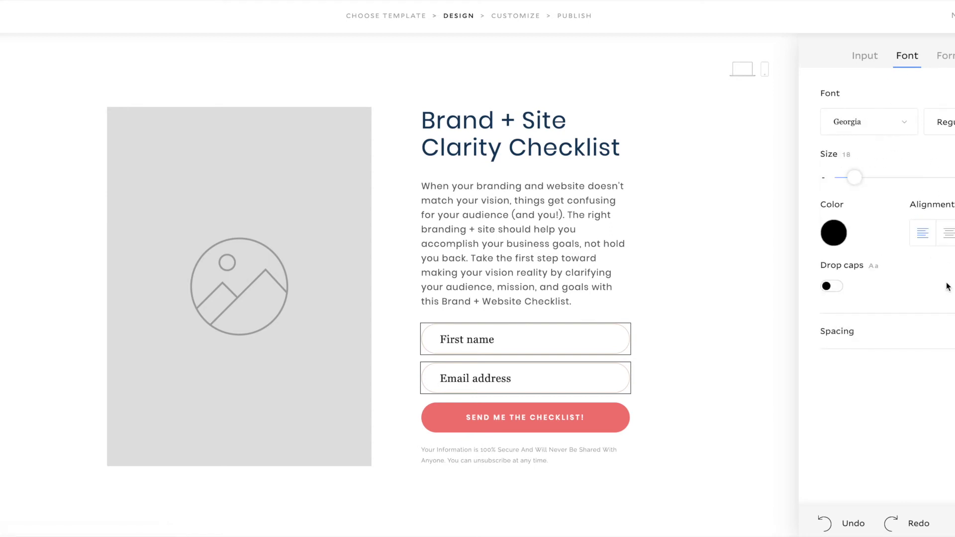
left_click(838, 228)
left_click(920, 422)
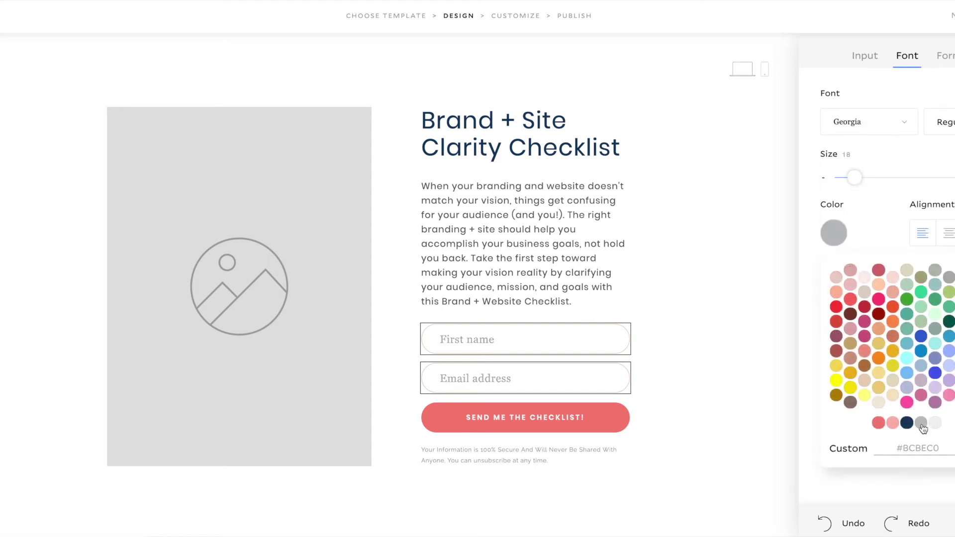
left_click(245, 308)
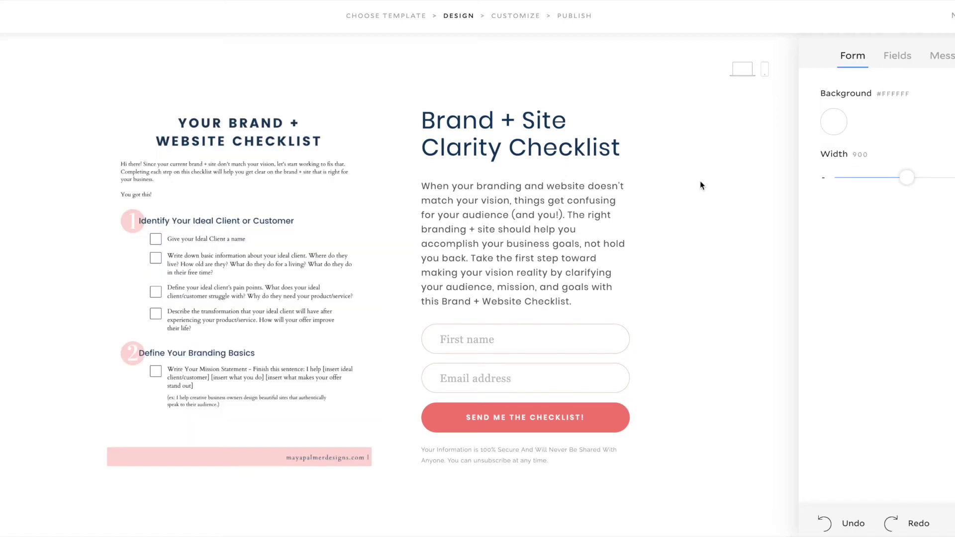
left_click(942, 55)
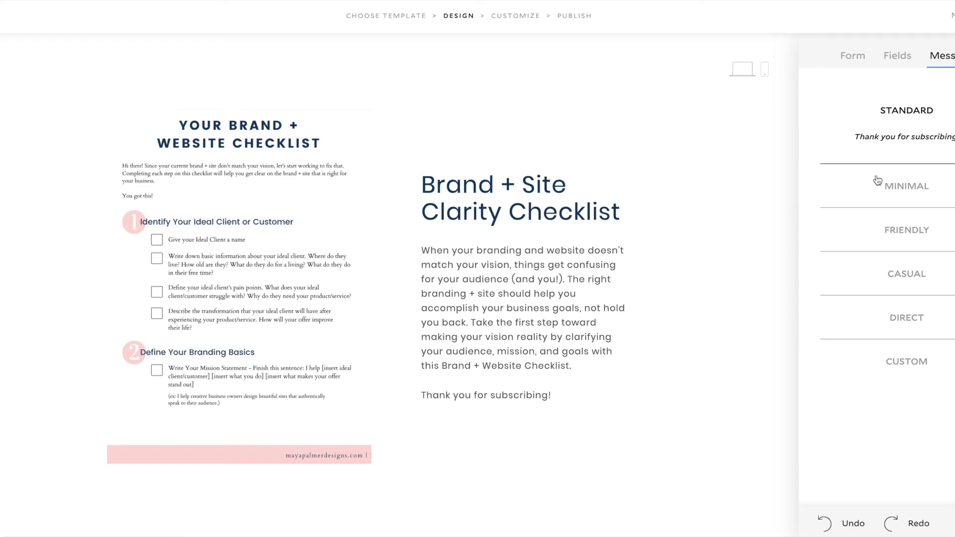
Write the custom success message 'Thanks for subscribing to my email list! Your freebie is on it's way to your inbox. Enjoy!'
left_click(907, 361)
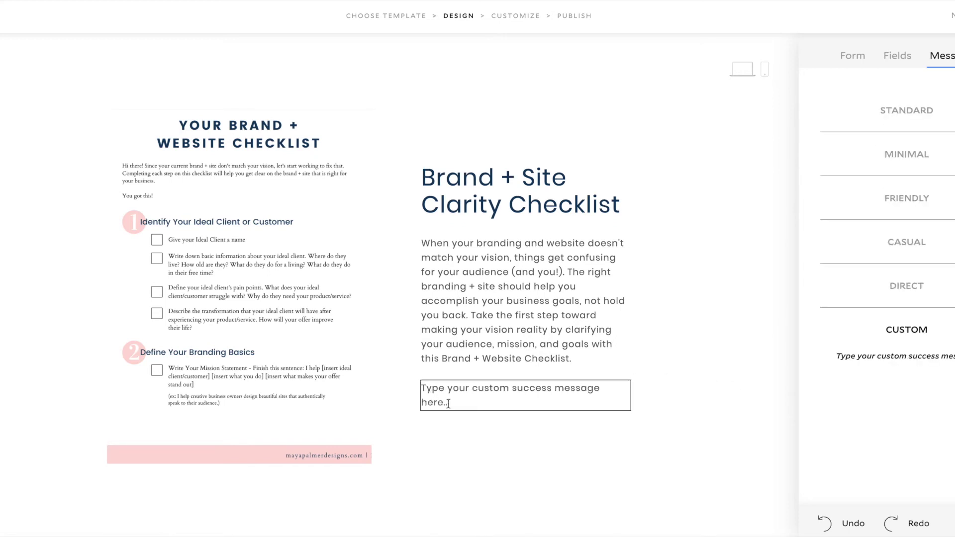
left_click_drag(450, 404, 423, 393)
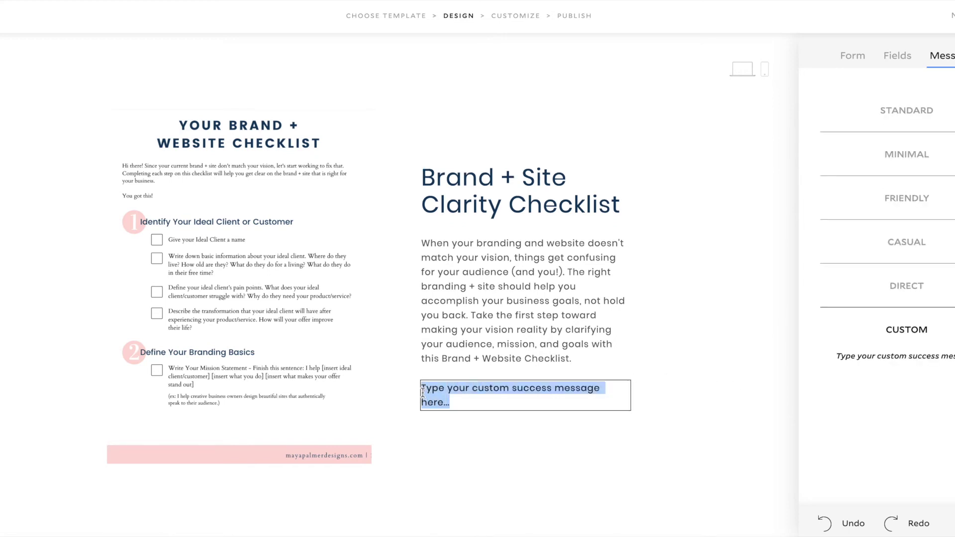
type("Thakn")
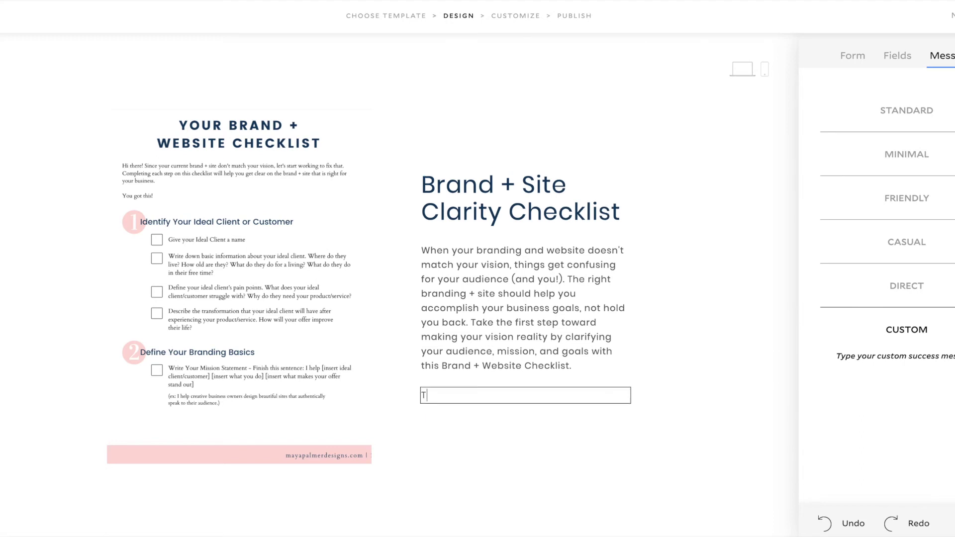
key("BackSpace")
key("BackSpace")
type("nks for suscribing")
key("BackSpace")
key("BackSpace")
key("BackSpace")
key("BackSpace")
key("BackSpace")
key("BackSpace")
key("BackSpace")
key("BackSpace")
type("bscribing to my email ")
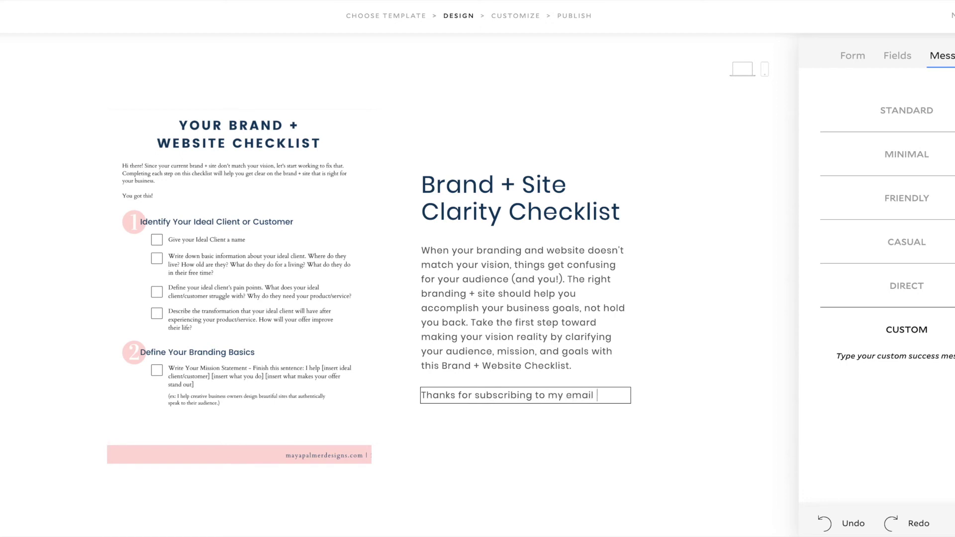
type("list! Your freebie is on it's ")
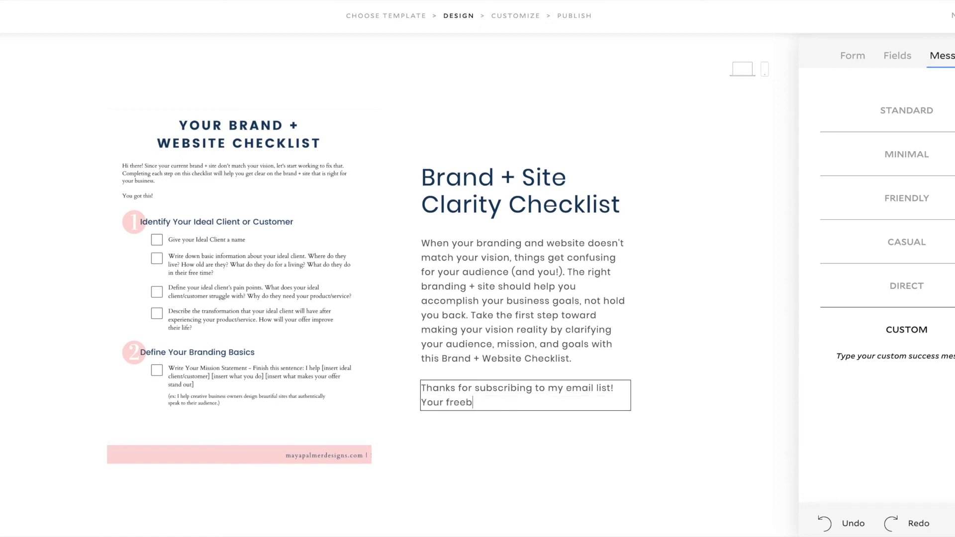
type("way to your inbox. Enjoy!")
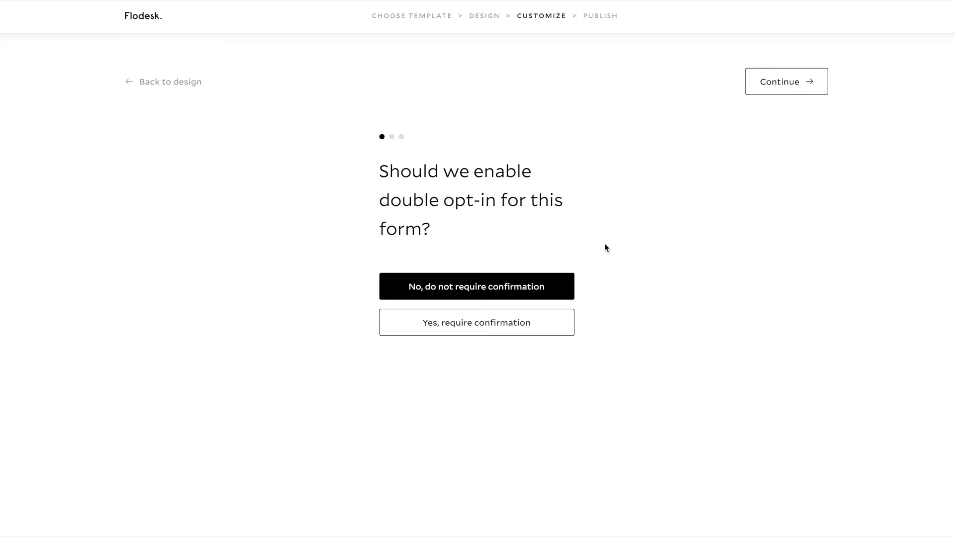
Publish with double opt-in off and subscriber notifications on, then copy the page URL
left_click(811, 84)
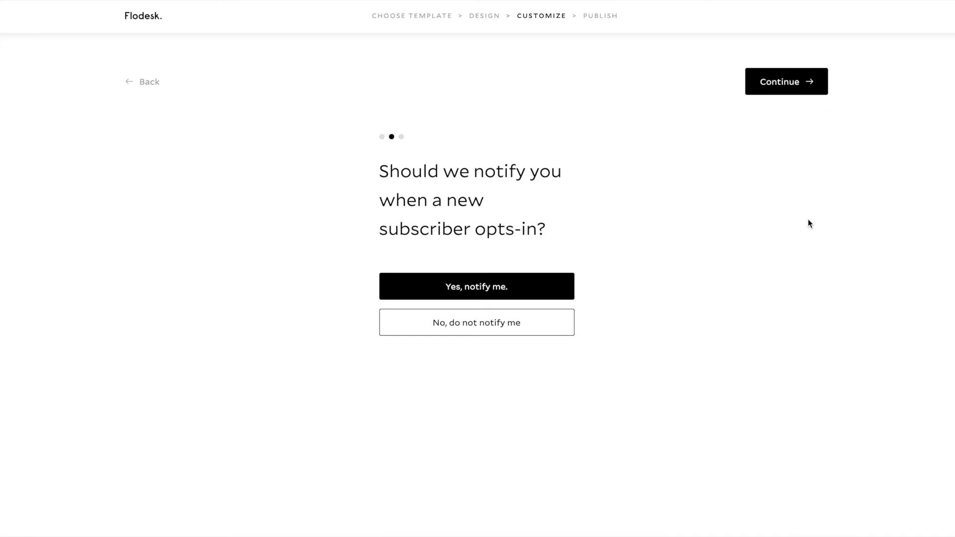
left_click(555, 294)
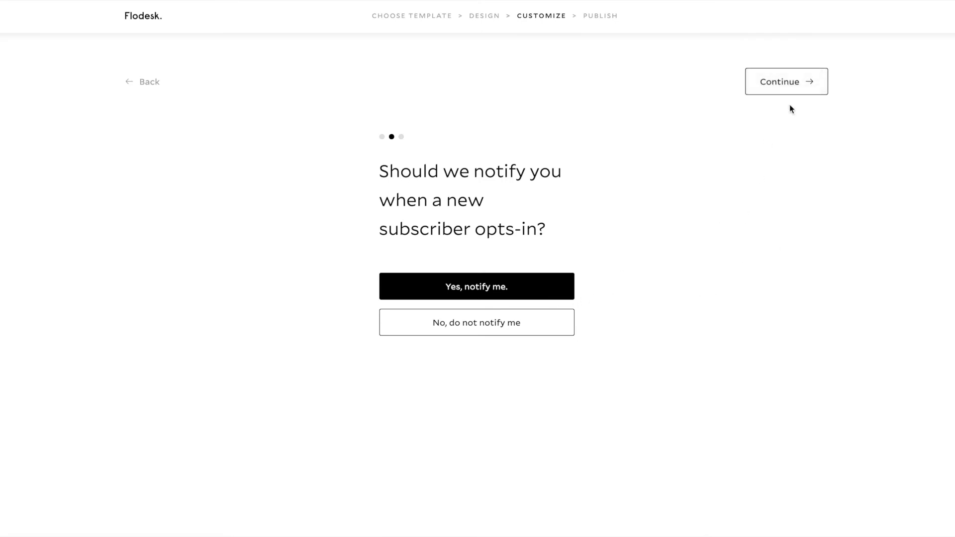
left_click(794, 81)
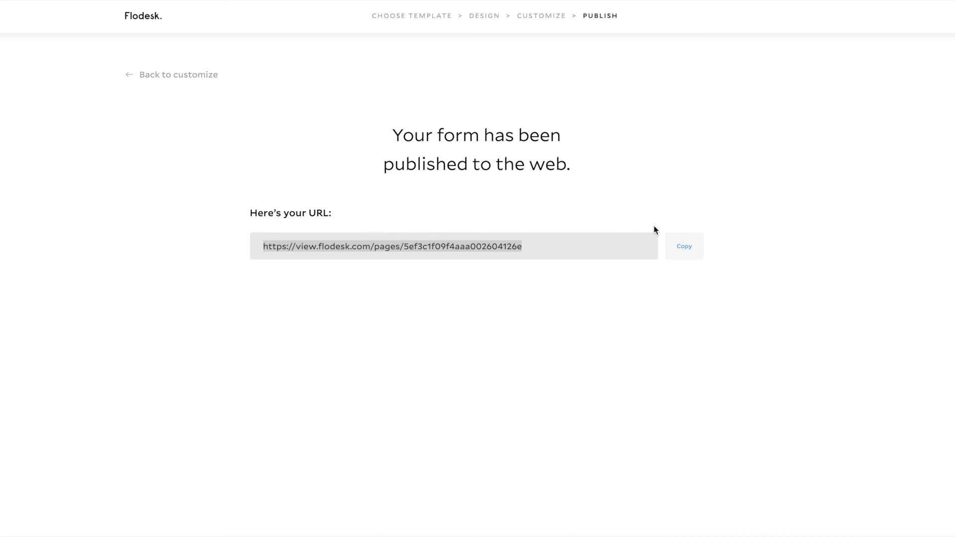
left_click(689, 247)
left_click(689, 247)
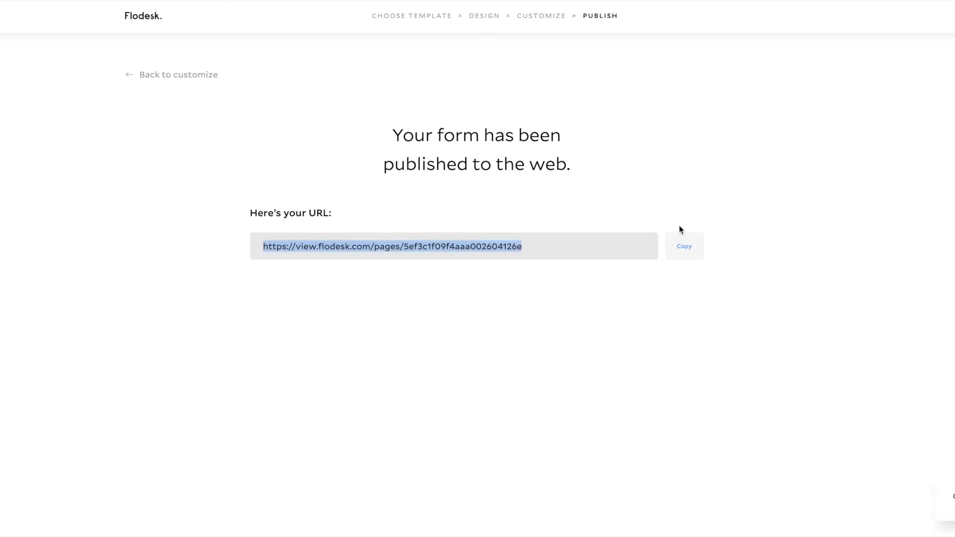
key("ctrl+t")
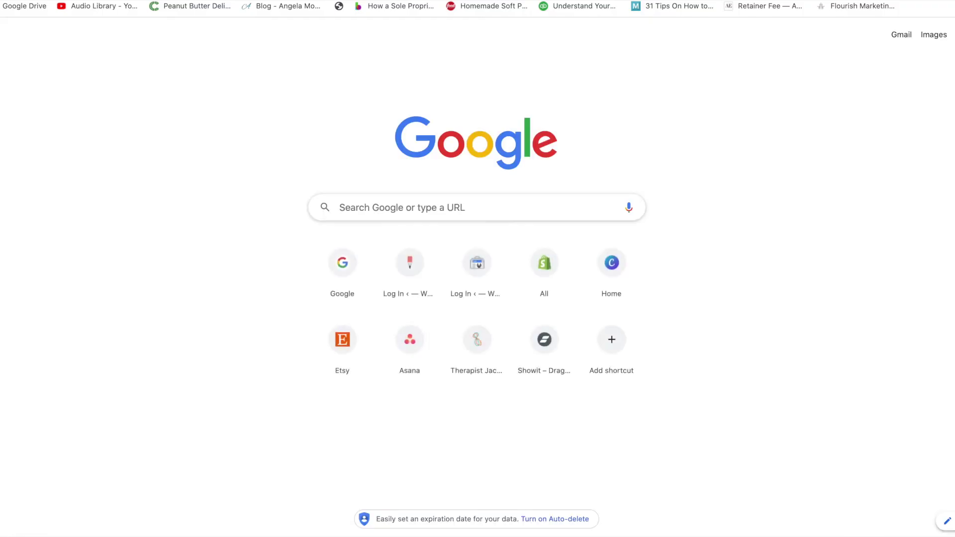
Paste the published checklist page URL into the new tab and load the live page
key("ctrl+v")
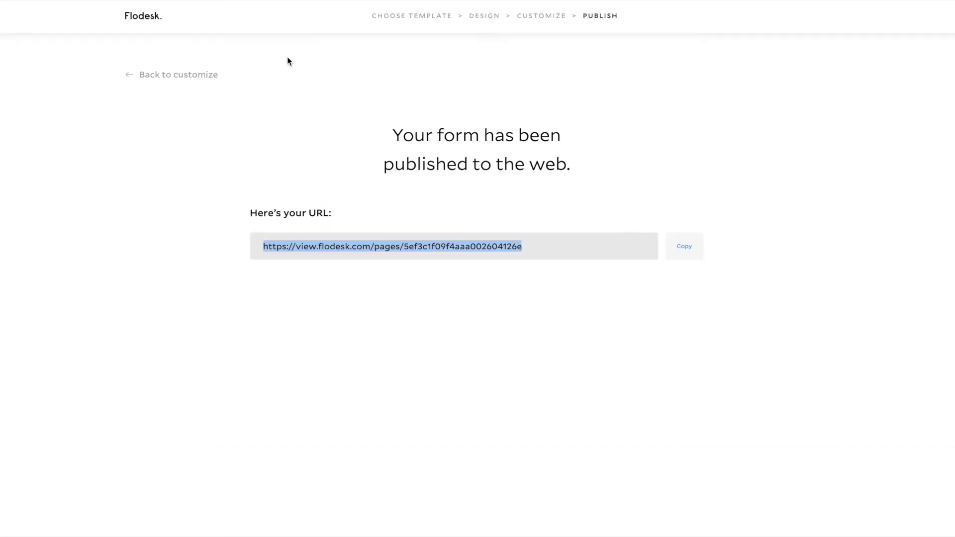
Back in the design editor, make the page background light grey #F1F1F1, then pick the name and email fields' border colour
left_click(172, 79)
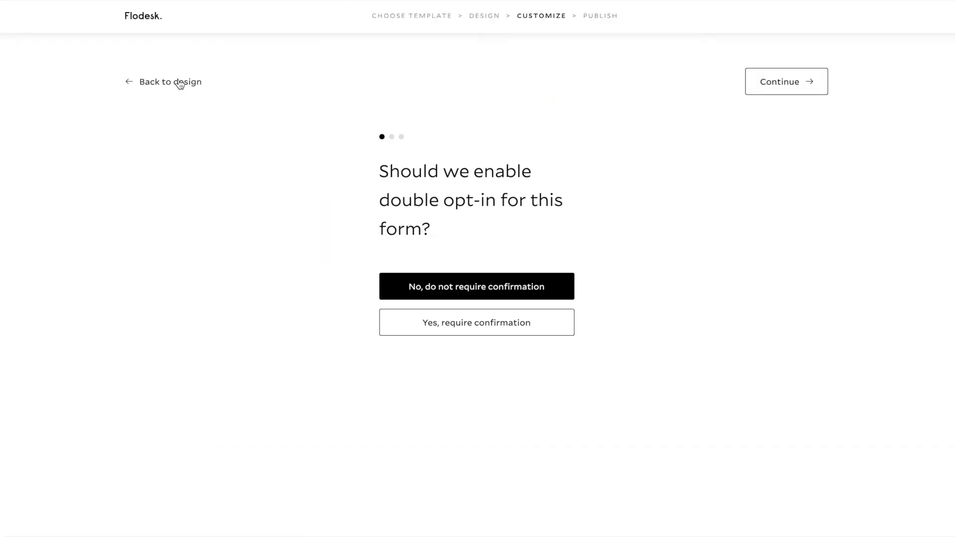
left_click(180, 81)
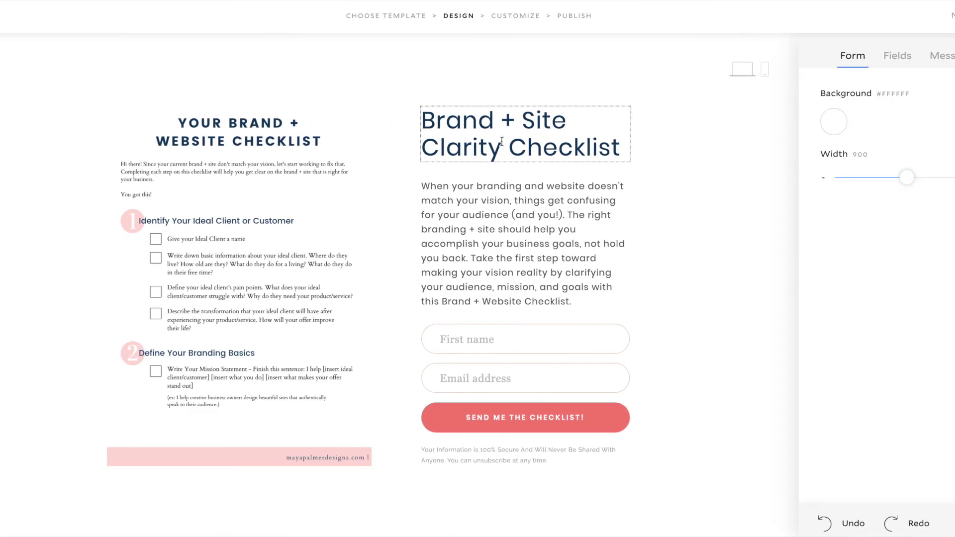
left_click(844, 120)
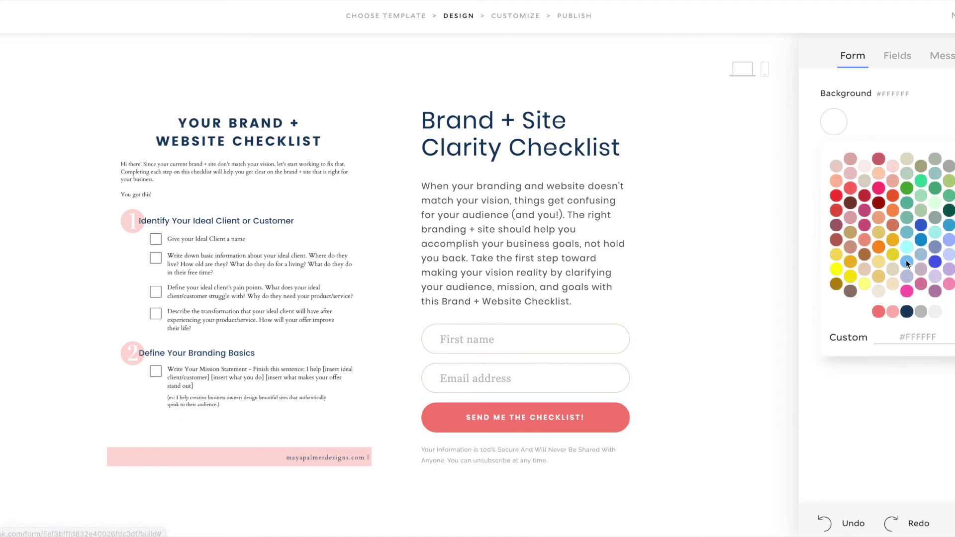
left_click(893, 313)
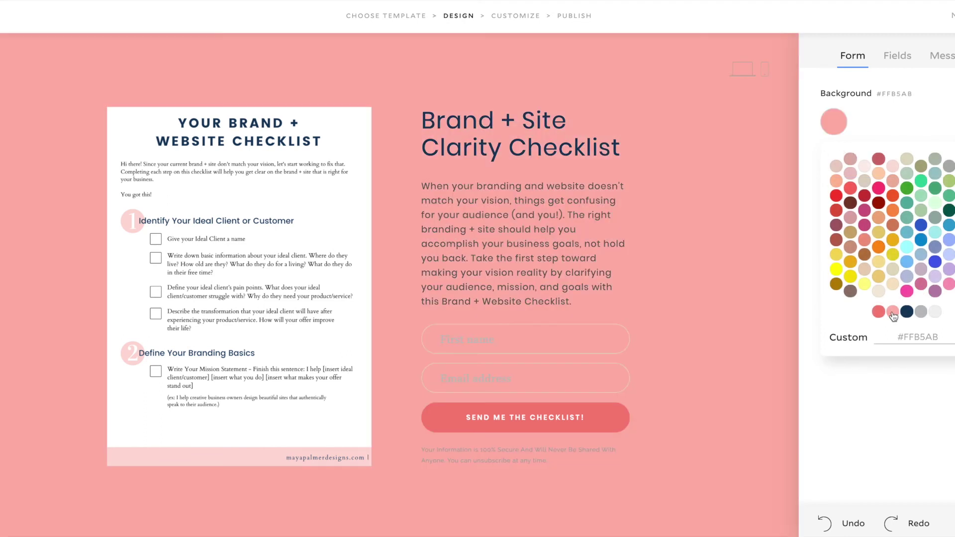
left_click(936, 312)
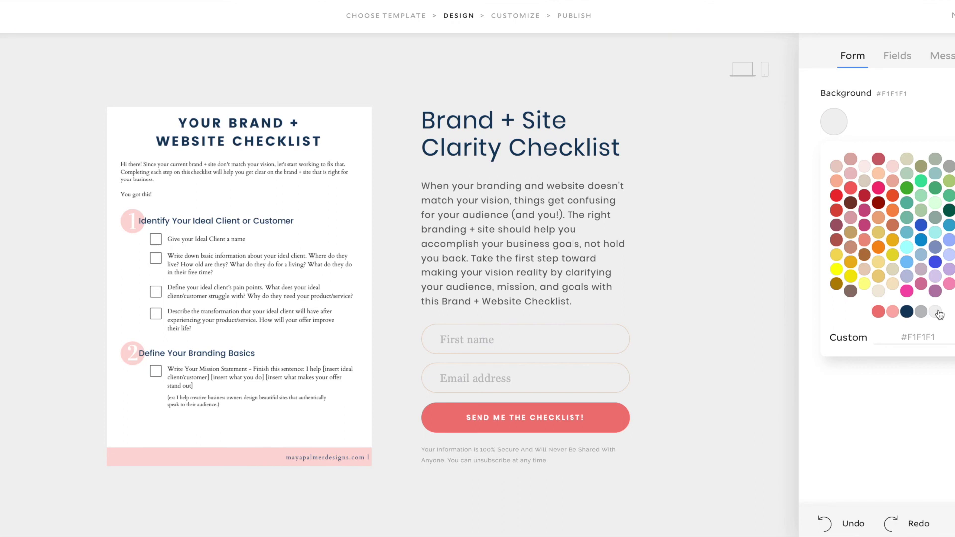
left_click(571, 339)
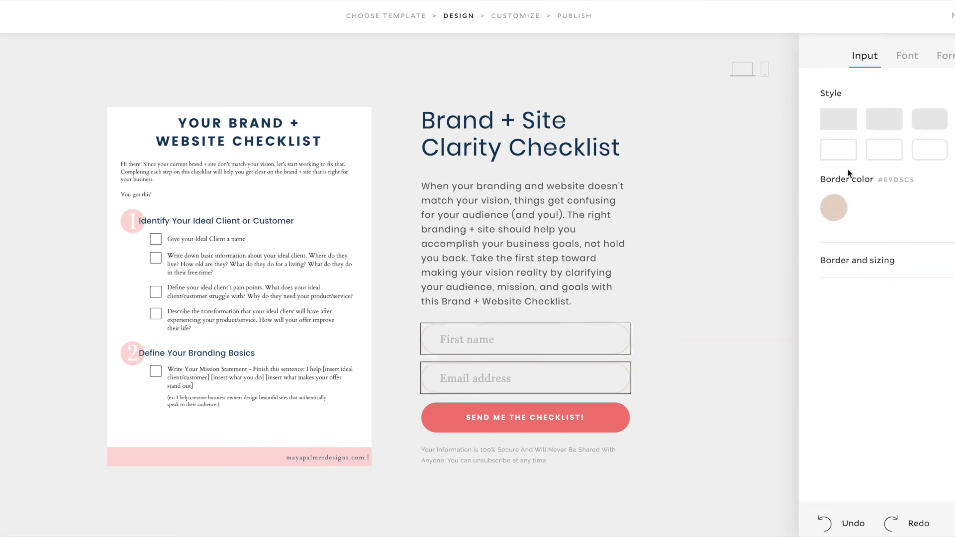
left_click(830, 212)
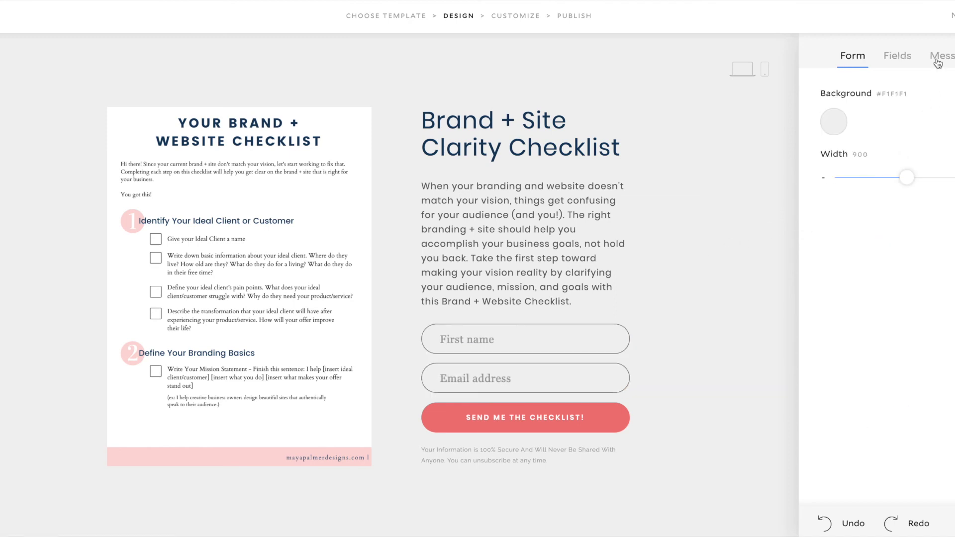